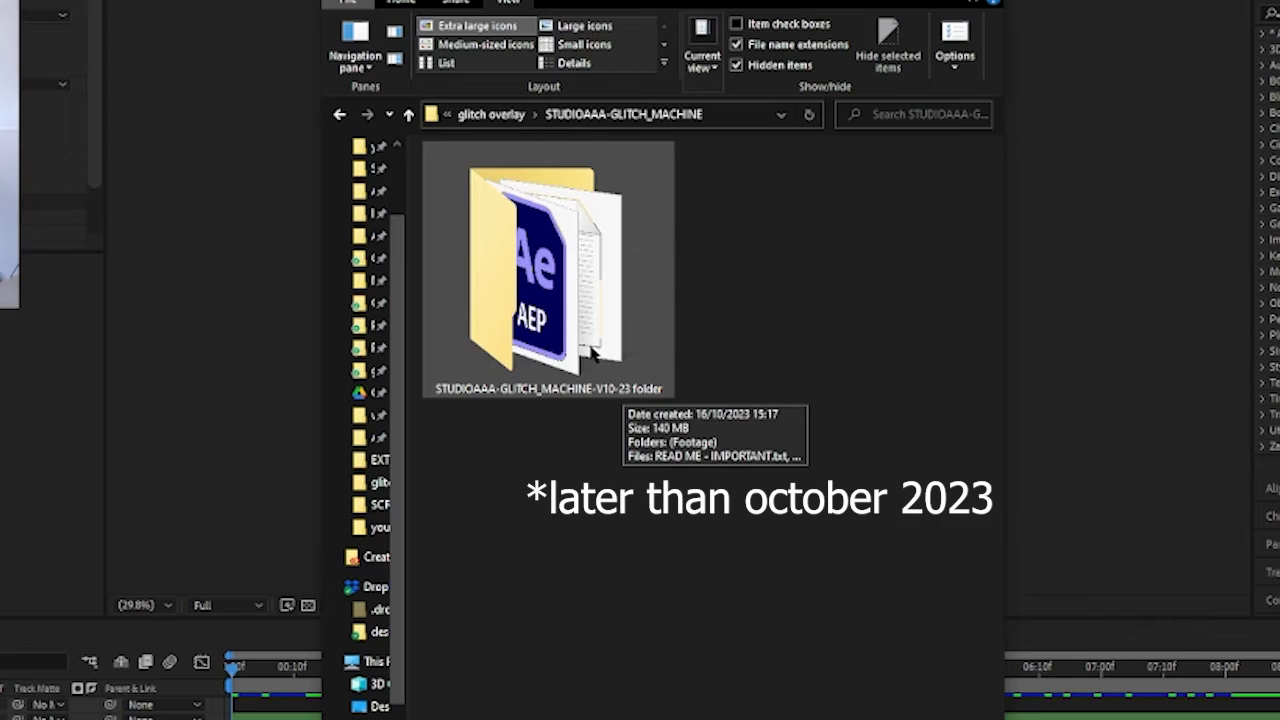
Step: Open the STUDIOAAA-GLITCH_MACHINE-V10-23 folder in Extra large icons view and select the AEP project file
double_click(622, 285)
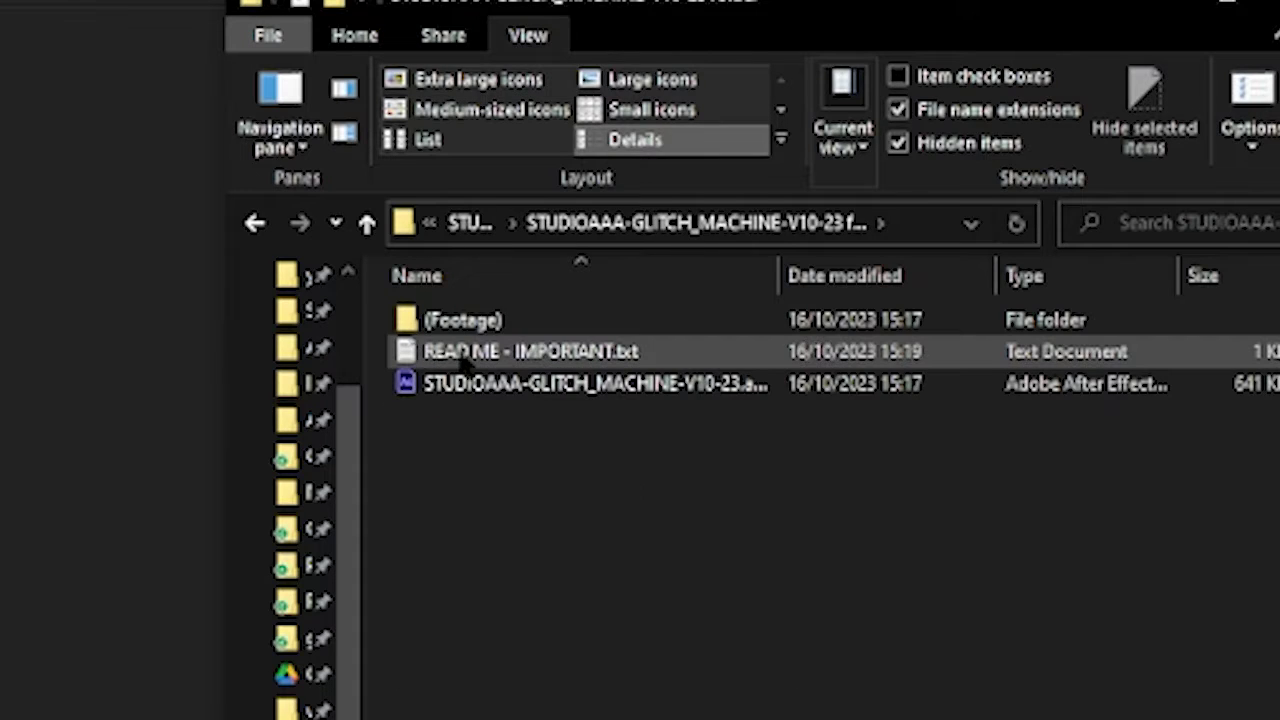
mouse_move(575, 360)
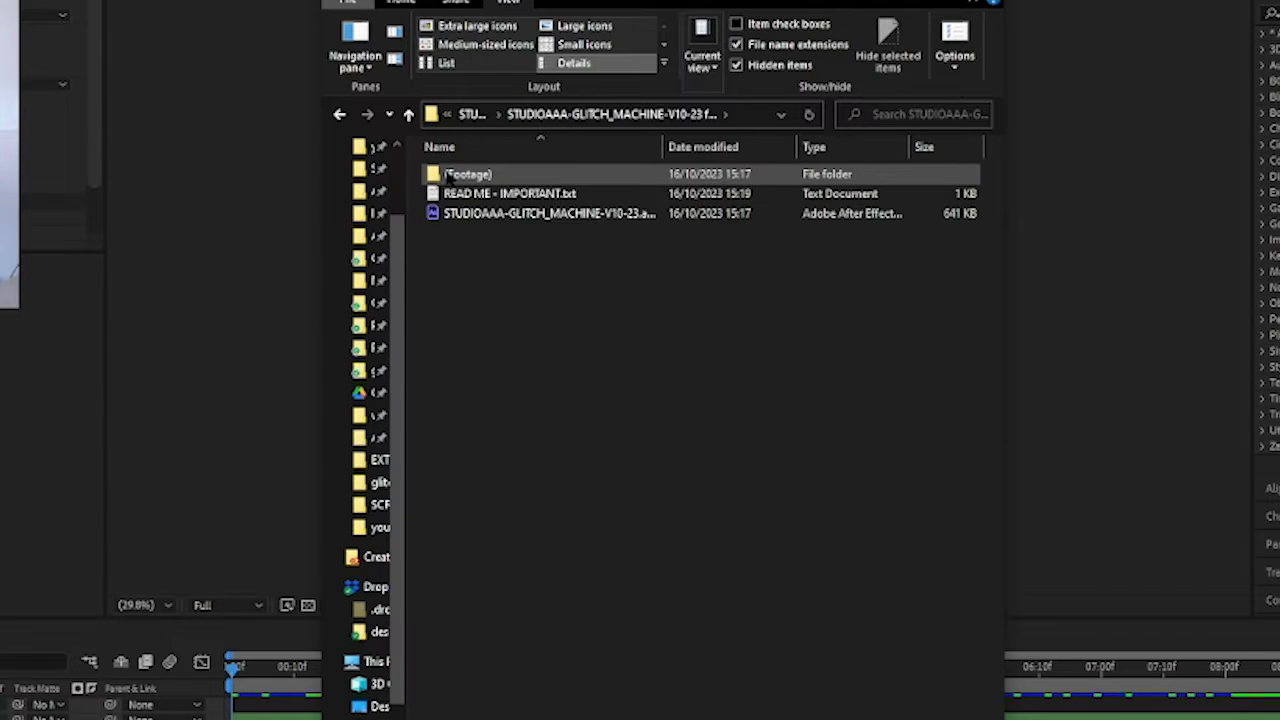
key("ctrl+shift+1")
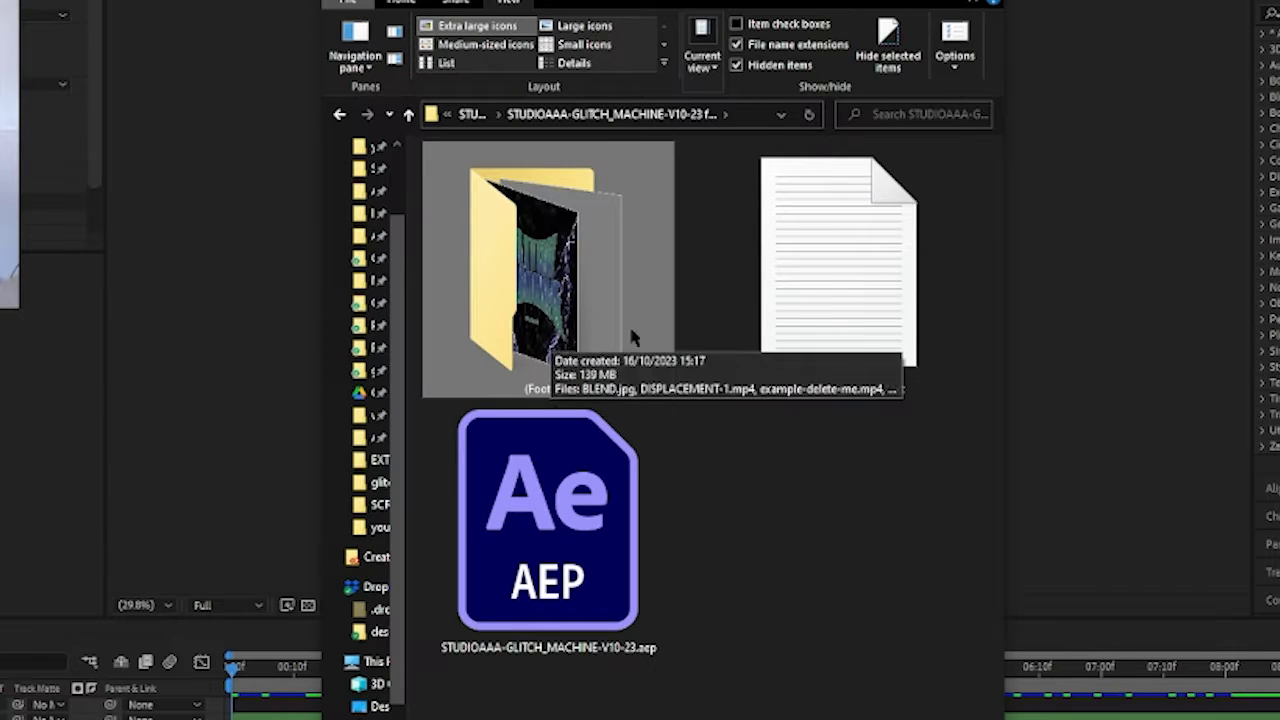
left_click(916, 624)
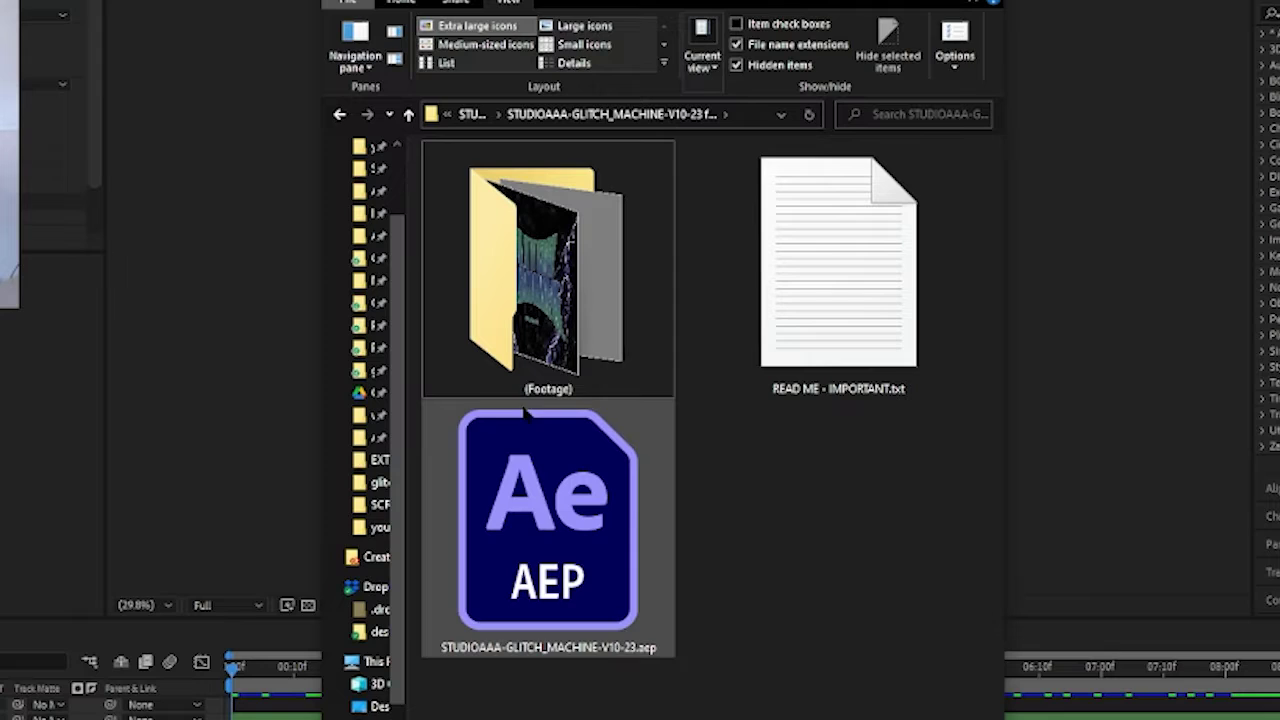
left_click(520, 578)
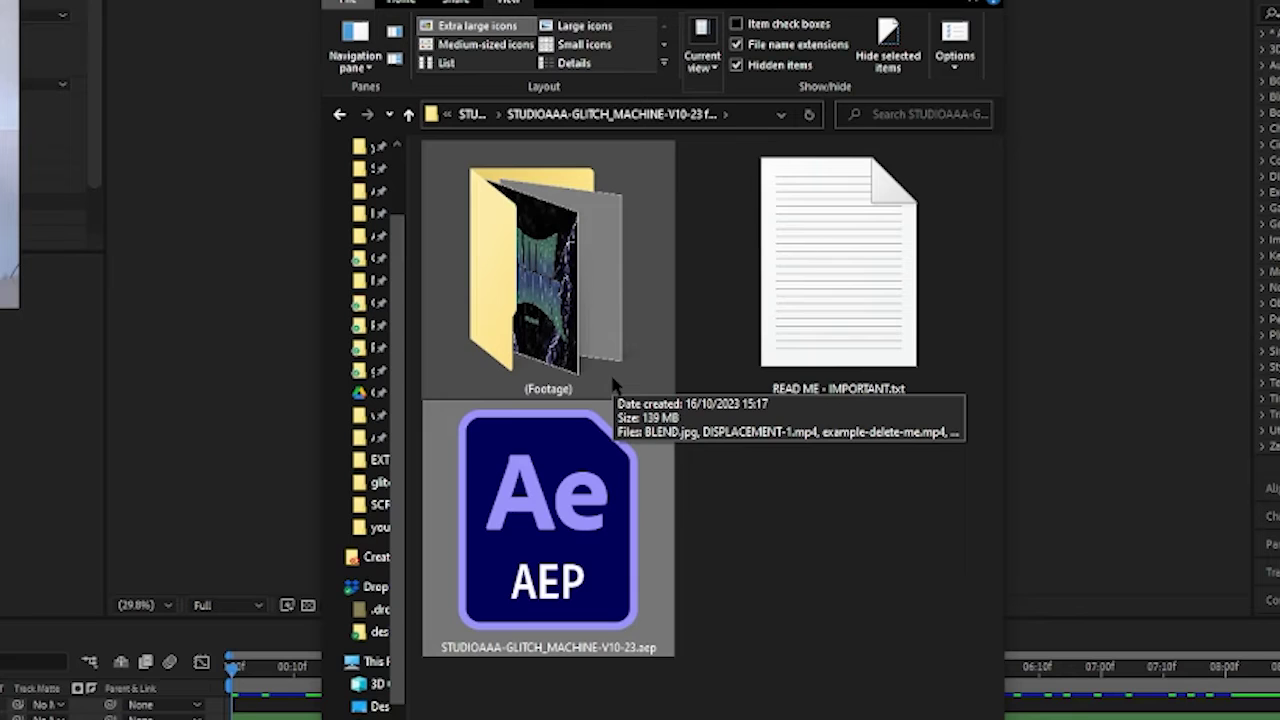
Step: Browse the (Footage) folder's files in Details view, then return to the V10-23 folder
double_click(616, 308)
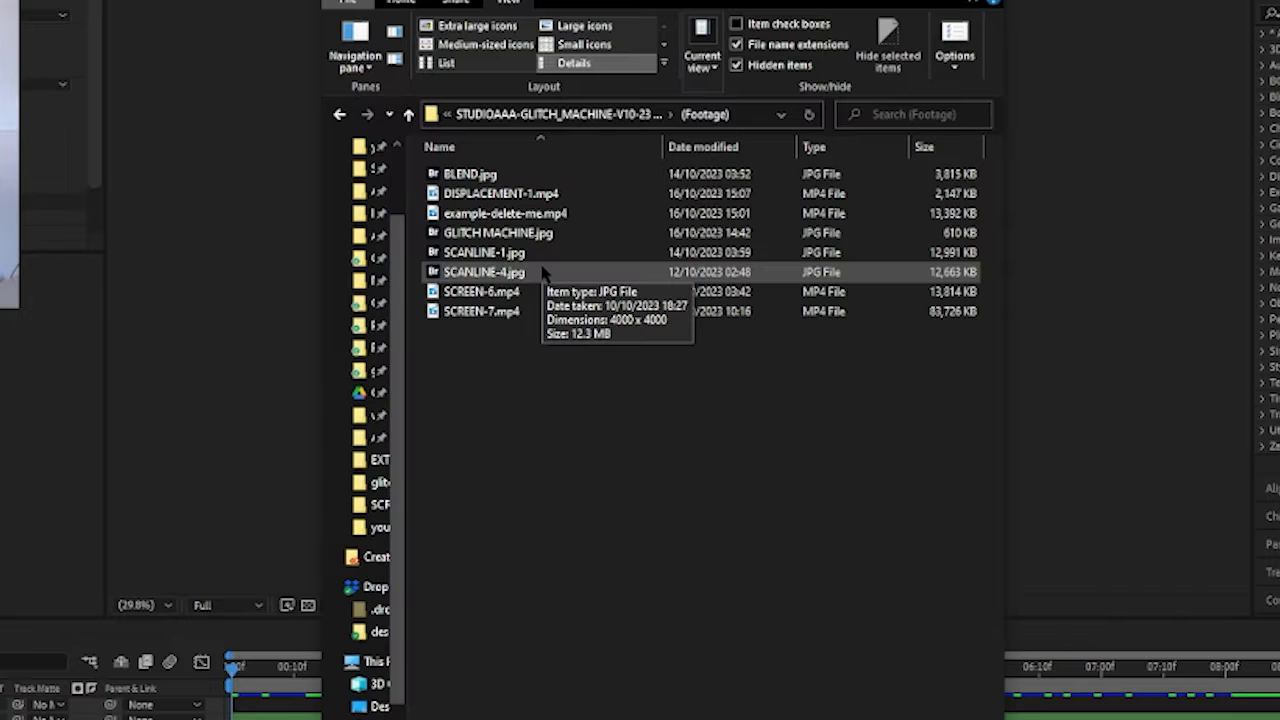
right_click(541, 273)
right_click(506, 252)
left_click(645, 652)
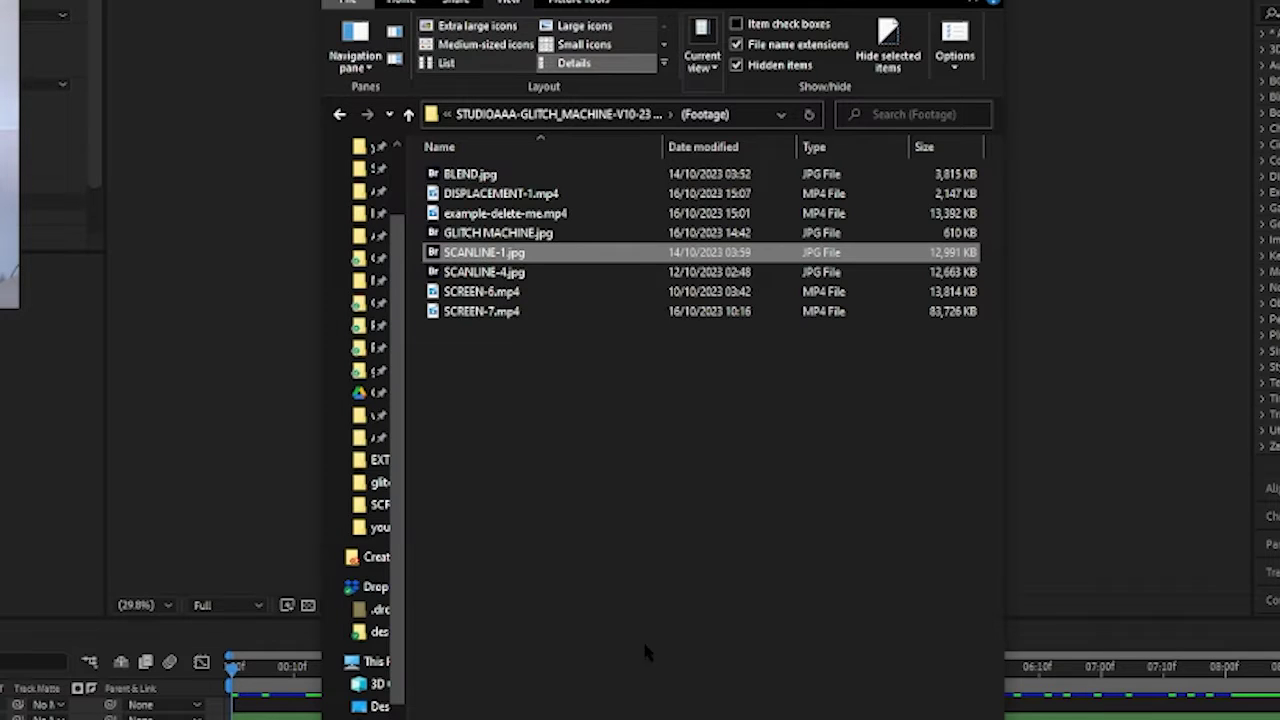
left_click(446, 63)
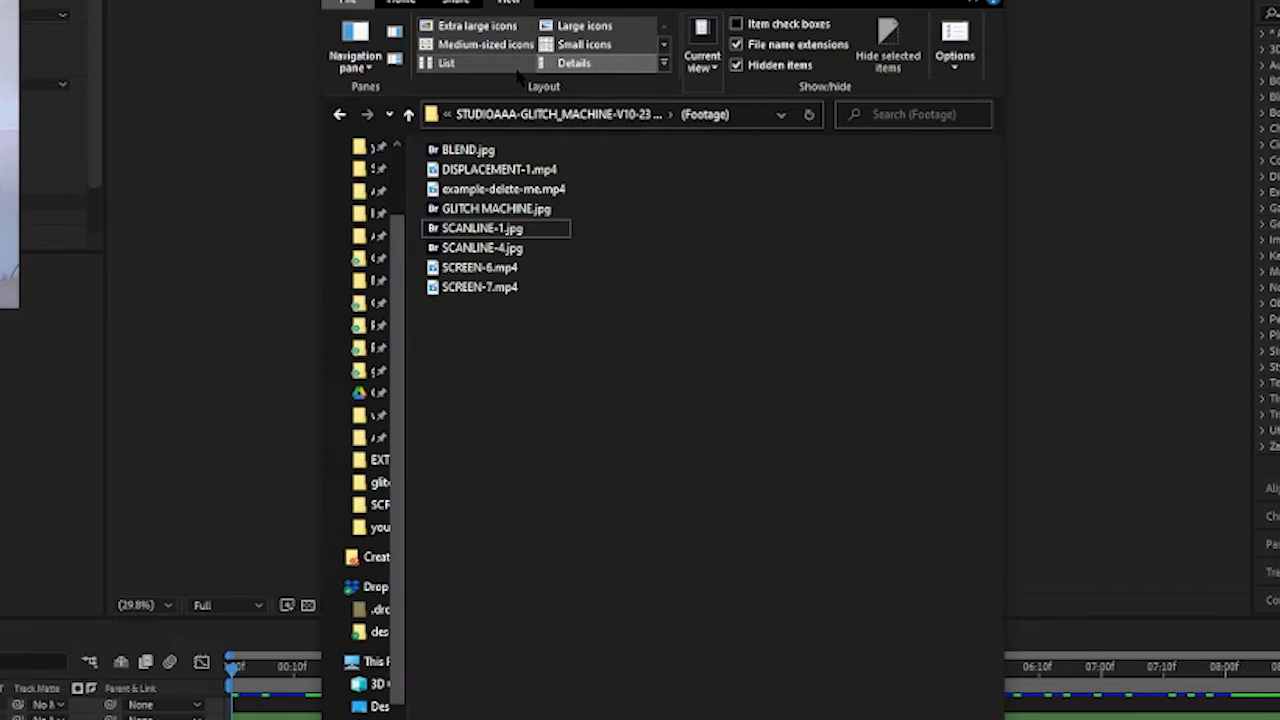
left_click(572, 63)
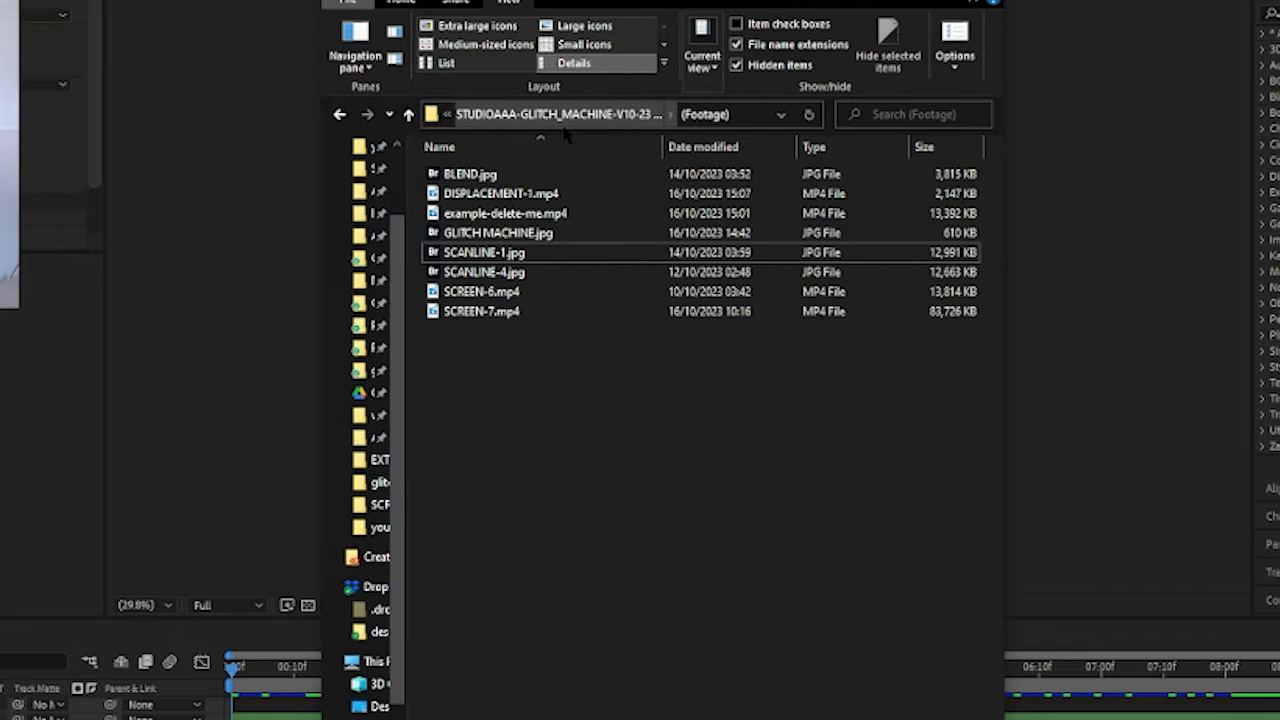
left_click(560, 114)
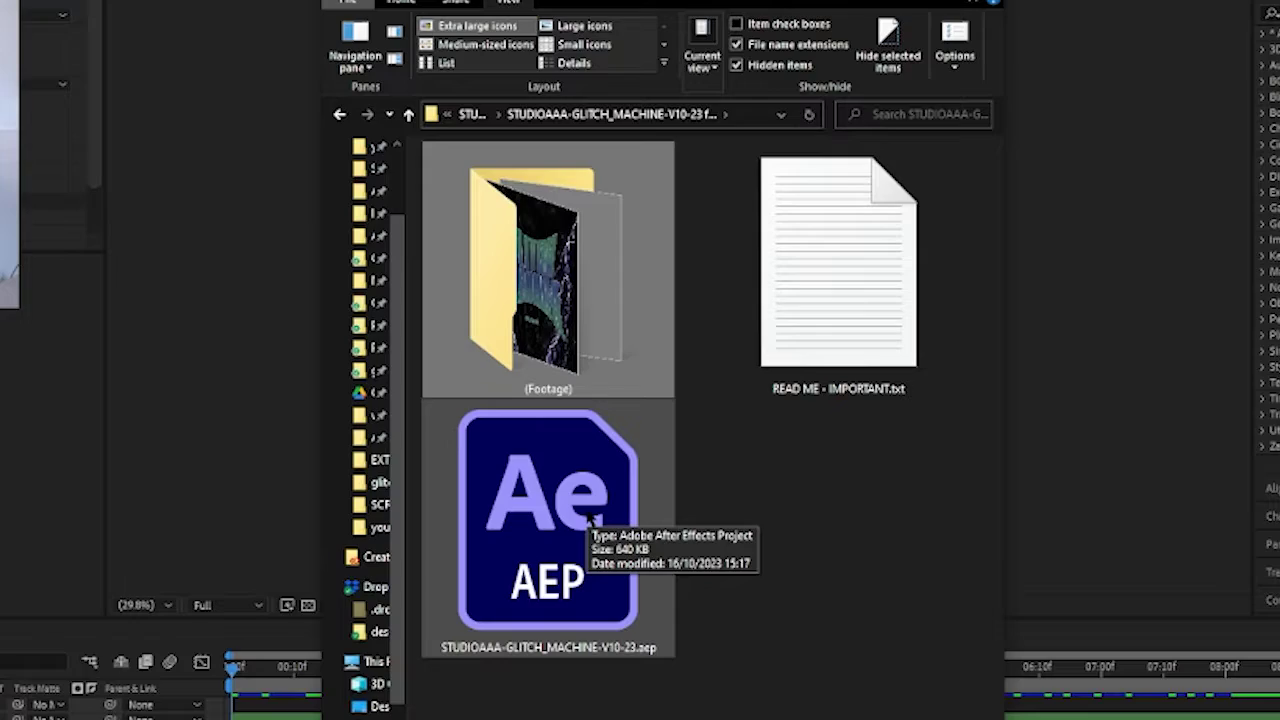
Step: Open STUDIOAAA-GLITCH_MACHINE-V10-23.aep and enlarge the timeline to show all 20 GLITCH MACHINE layers
double_click(590, 518)
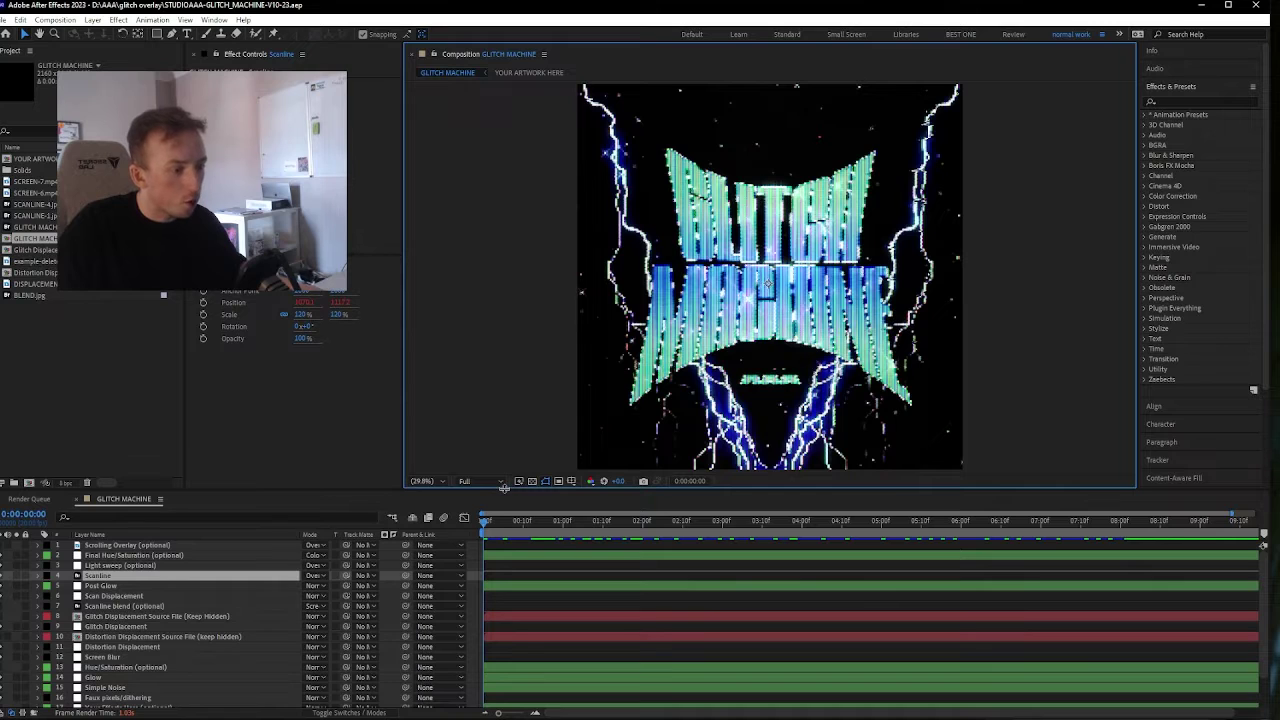
left_click_drag(504, 487, 504, 441)
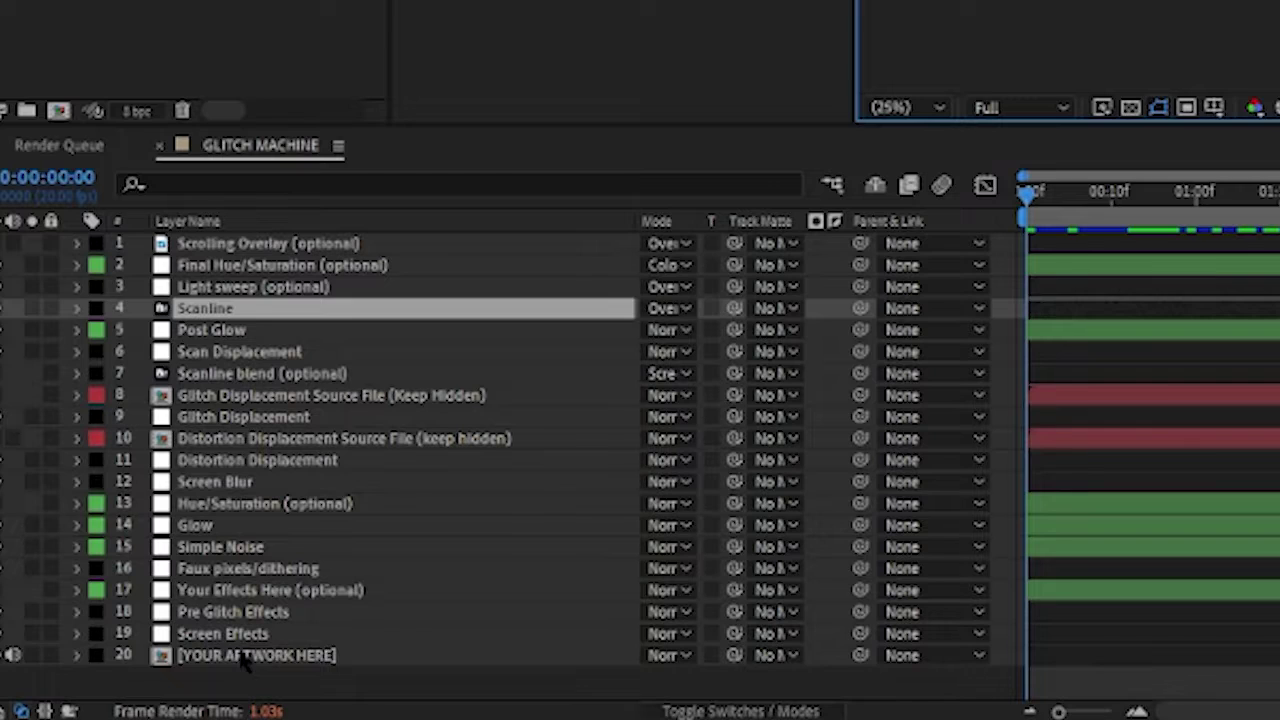
Step: Inside the YOUR ARTWORK HERE comp, replace example-delete-me.mp4 with the Ghostface image, nudged slightly lower
left_click(110, 686)
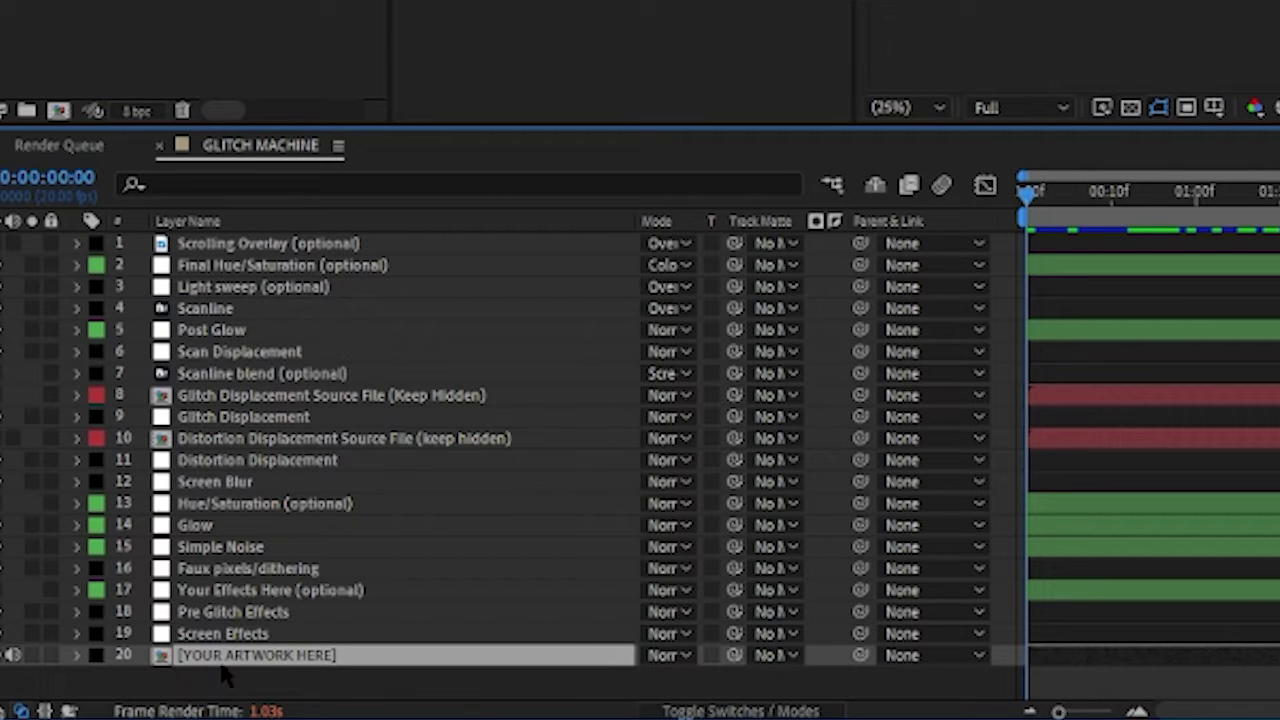
double_click(282, 658)
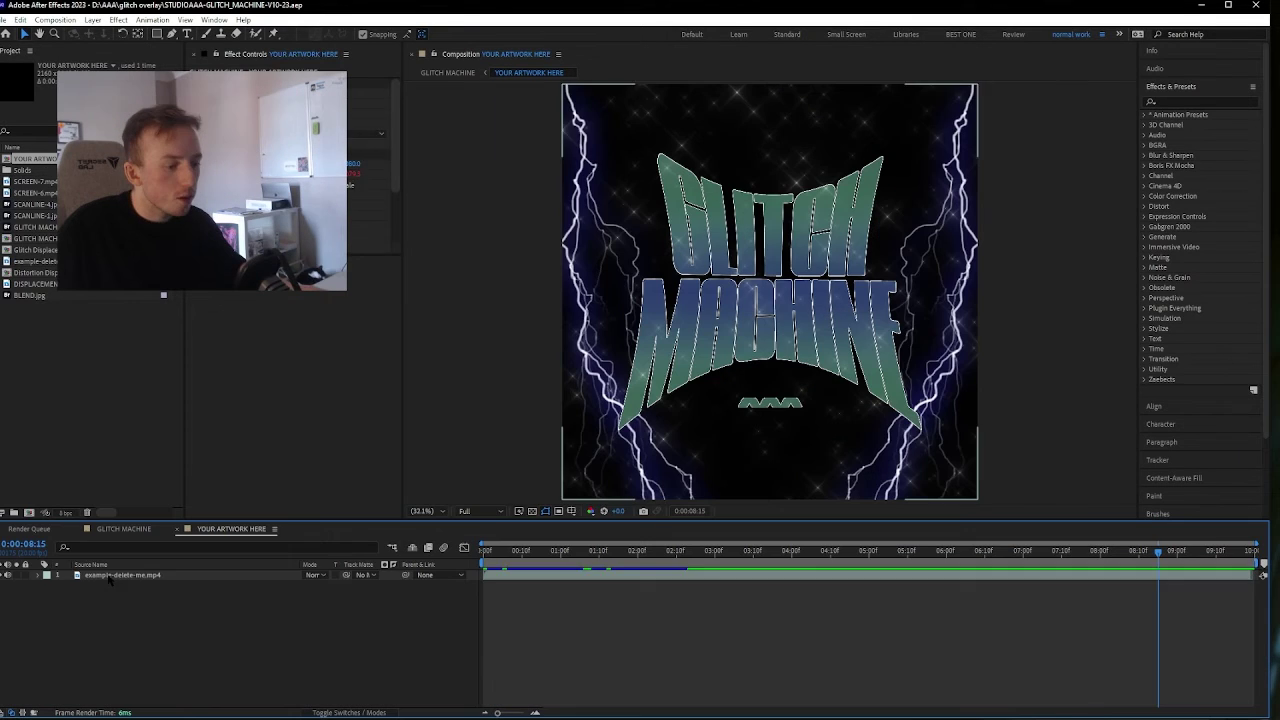
left_click(110, 576)
key("Delete")
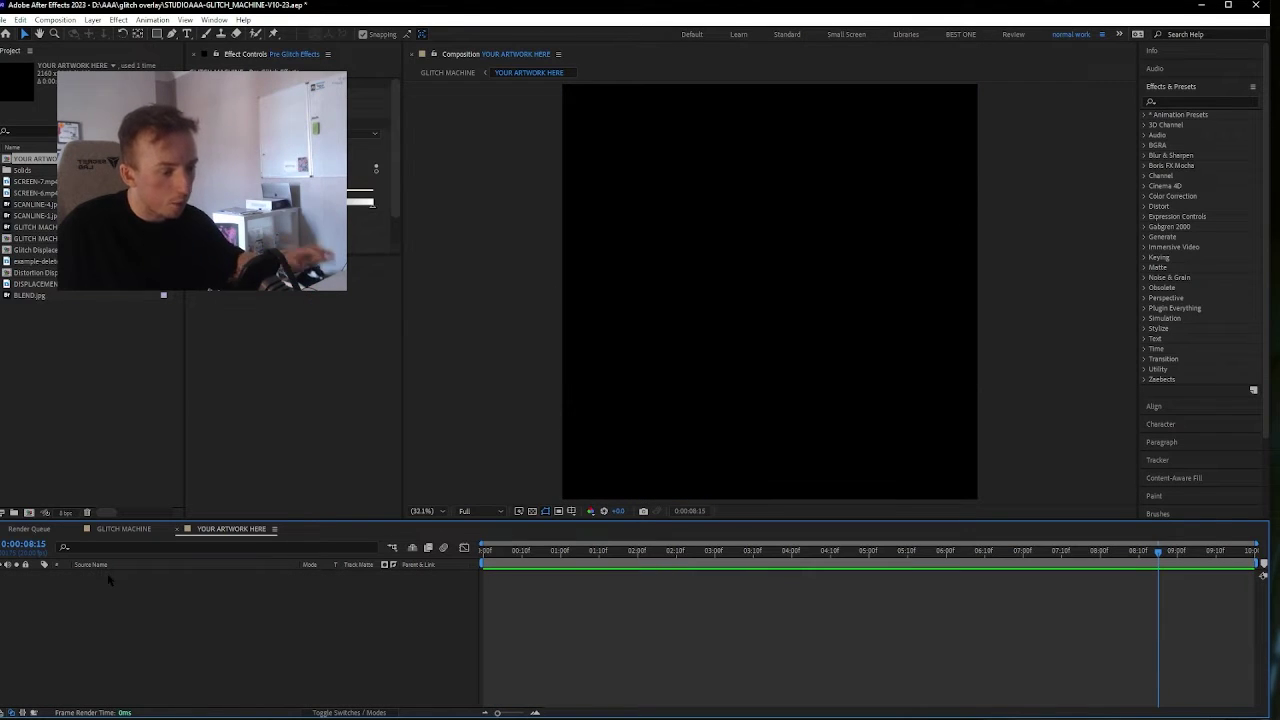
left_click_drag(0, 432, 266, 648)
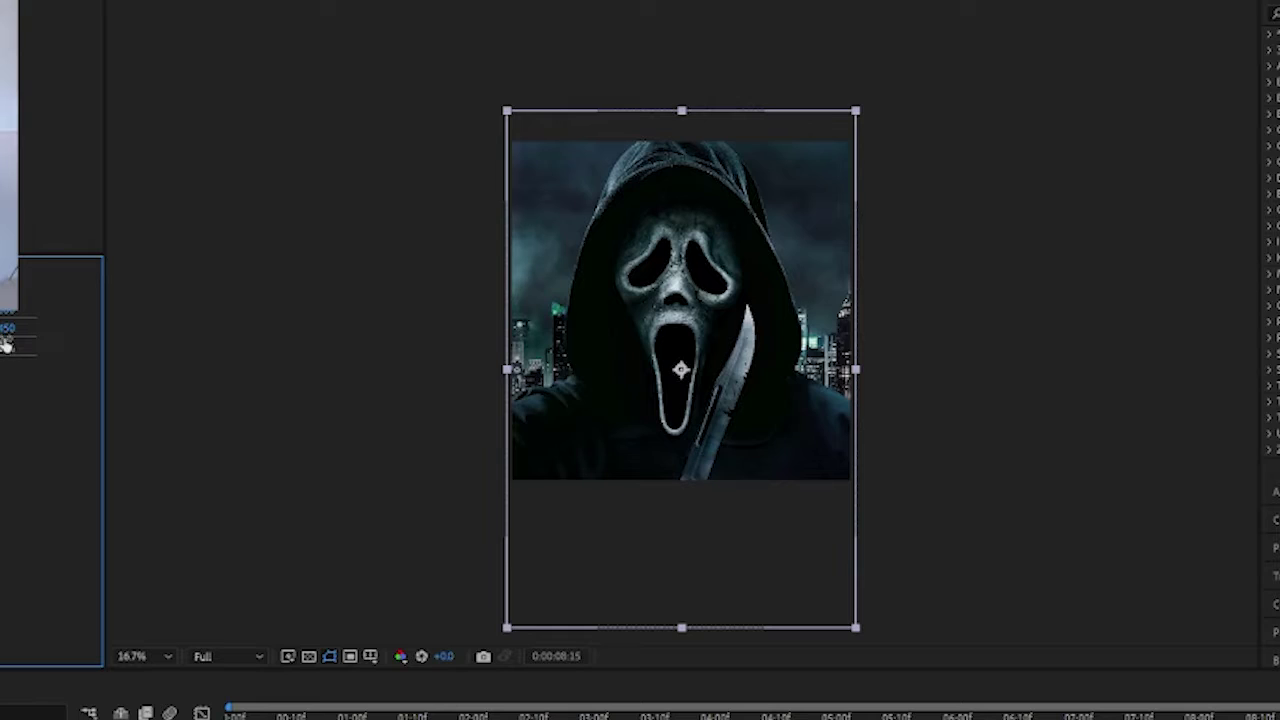
left_click_drag(5, 345, 44, 340)
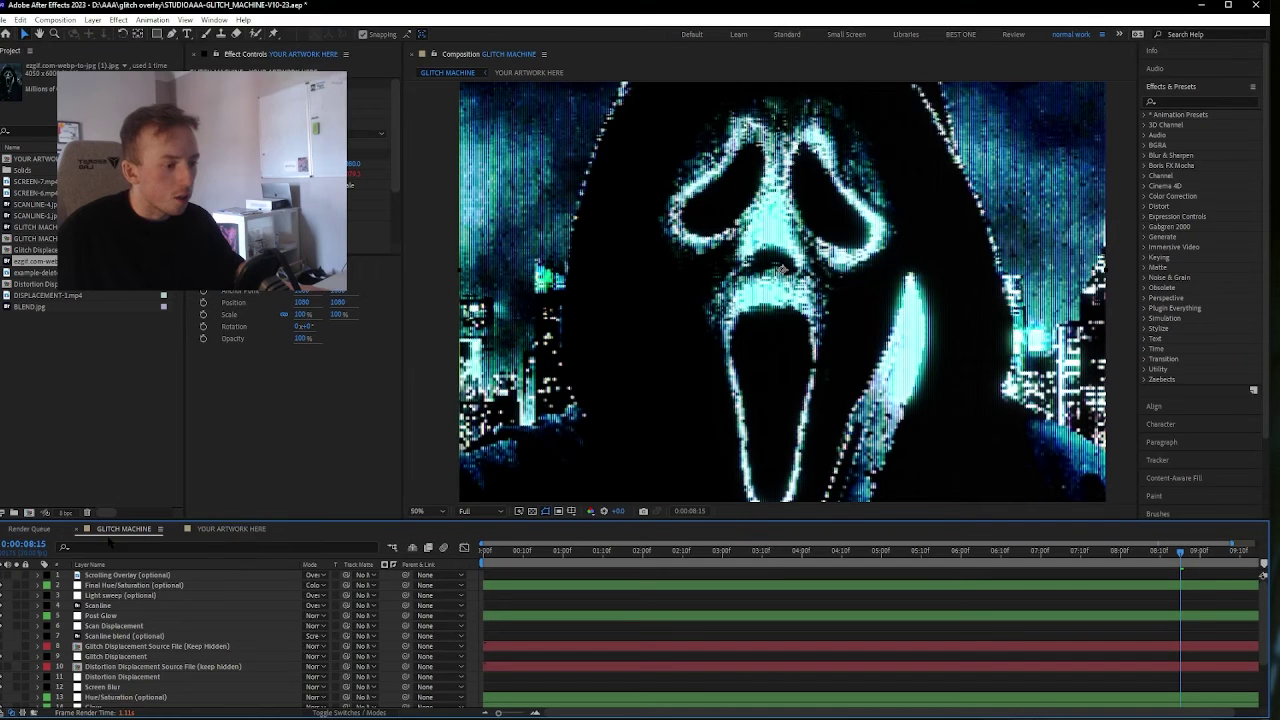
key("comma")
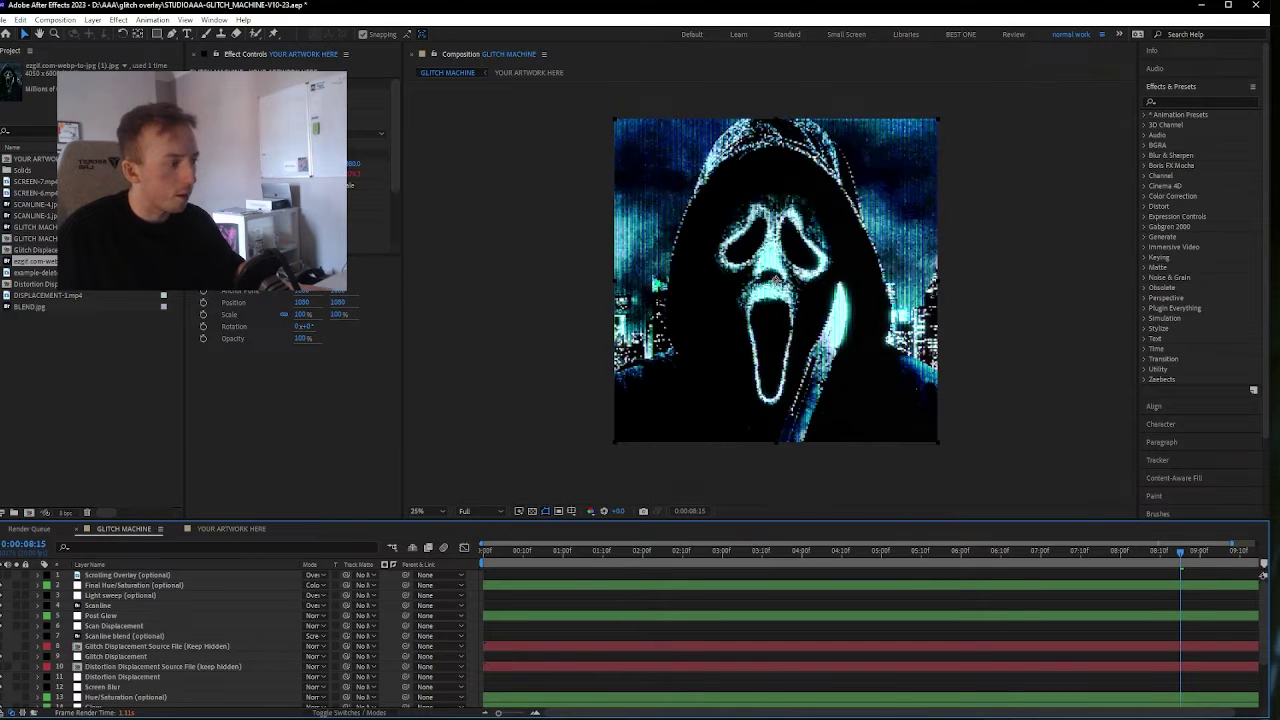
left_click(776, 281)
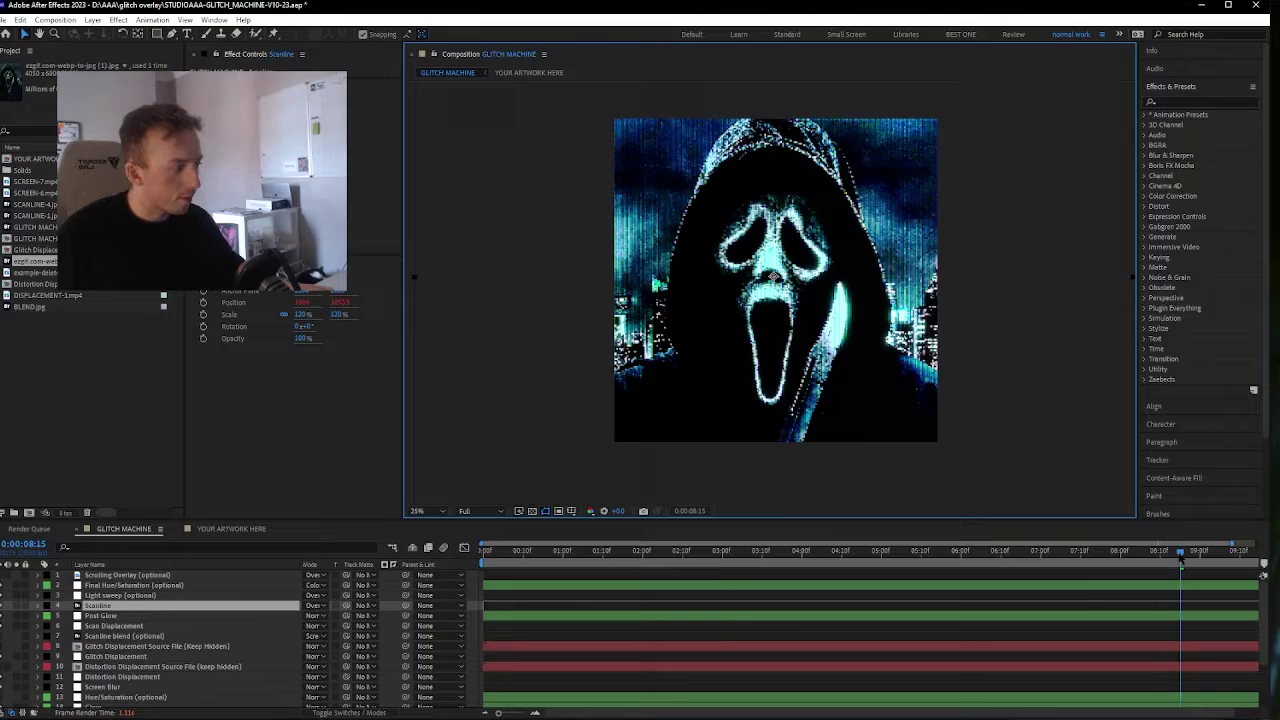
scroll(776, 281, "up", 1)
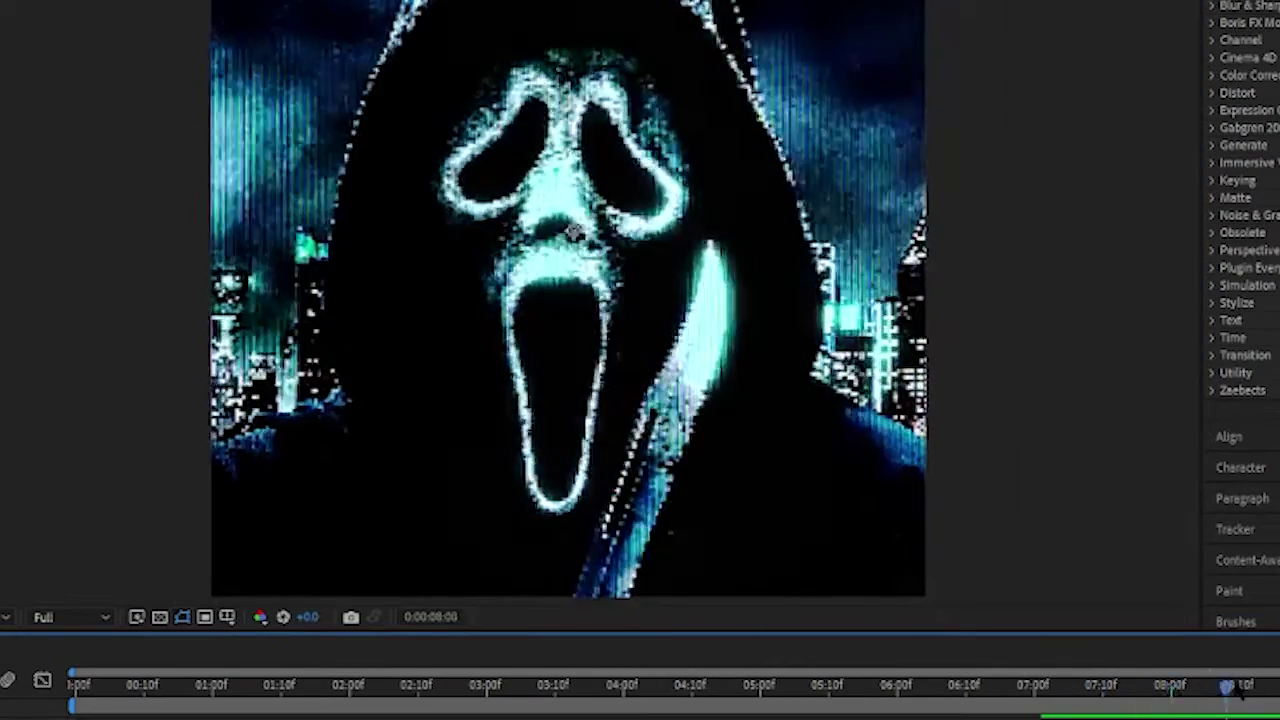
left_click(1075, 700)
left_click_drag(1075, 703, 1062, 705)
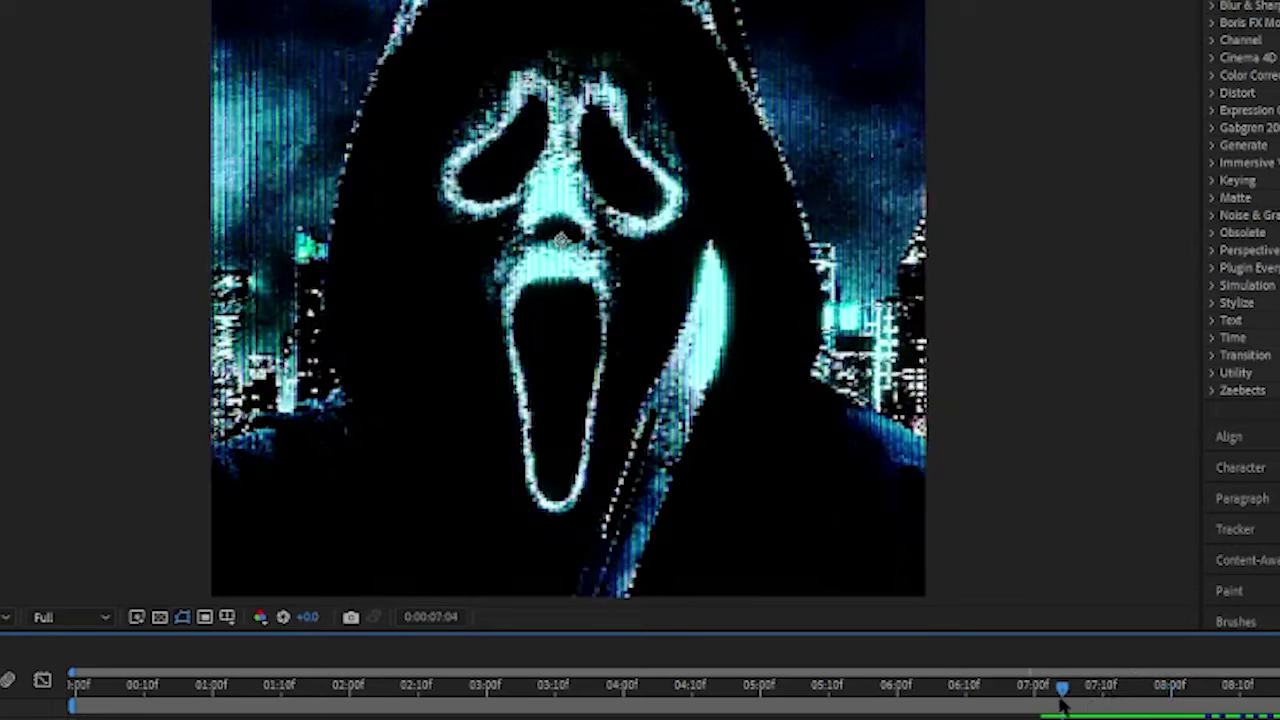
key("space")
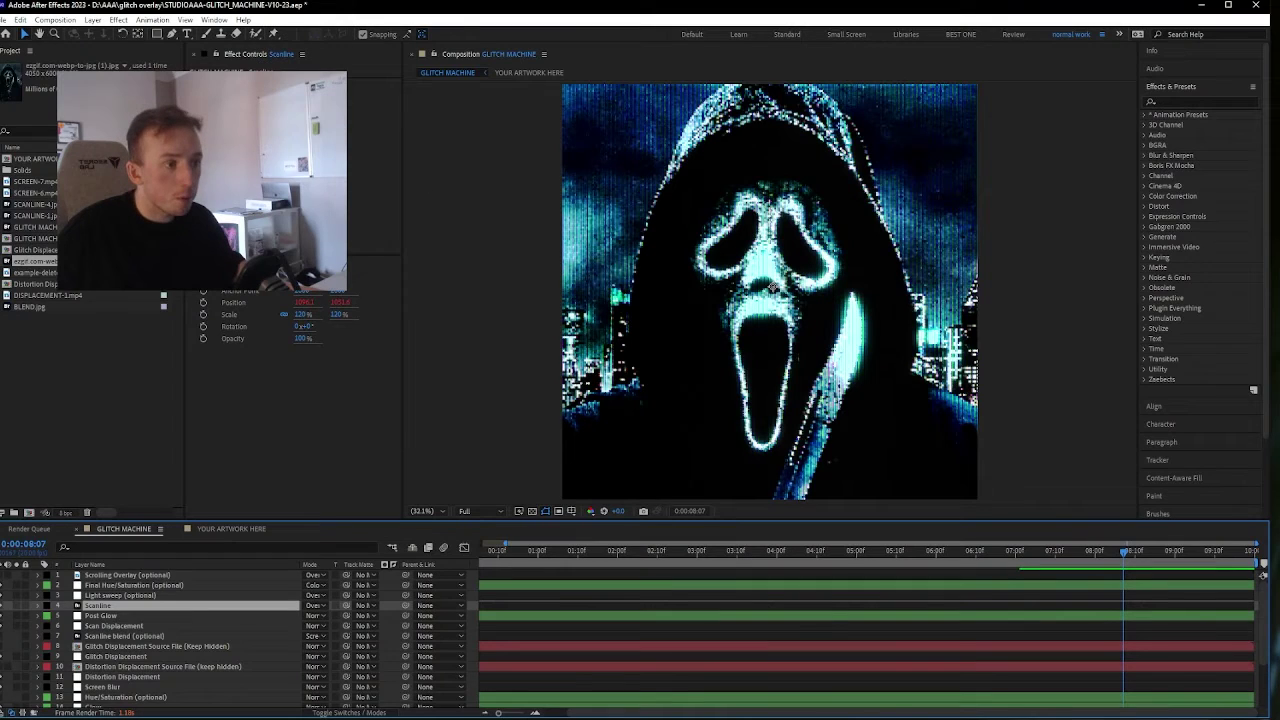
Step: Send GLITCH MACHINE to the Media Encoder queue as H.264 and load its export settings
left_click(60, 21)
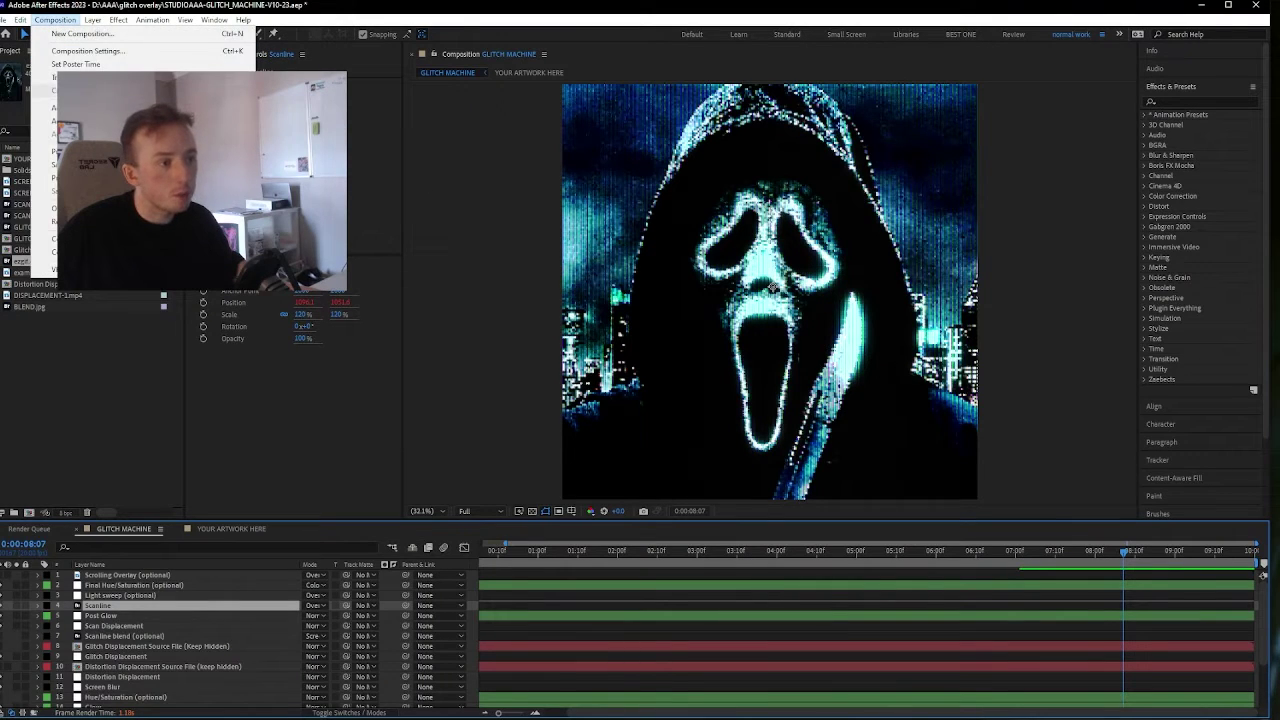
left_click(45, 107)
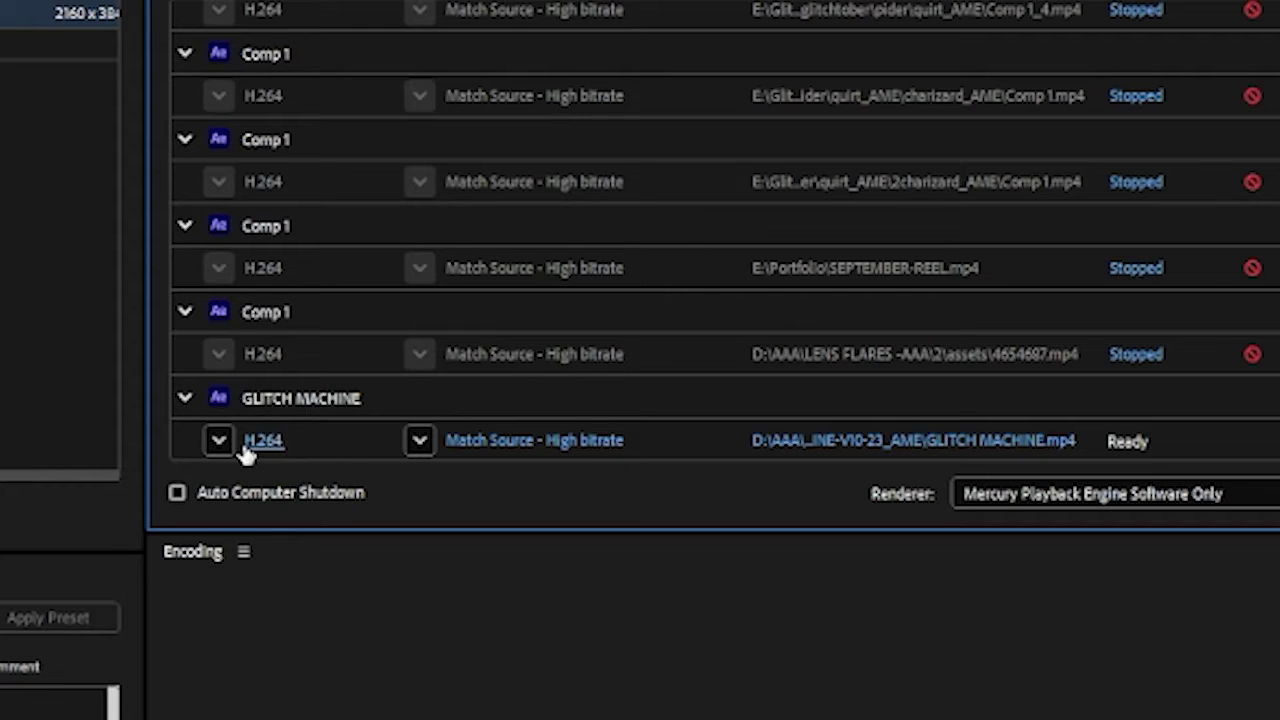
left_click(485, 445)
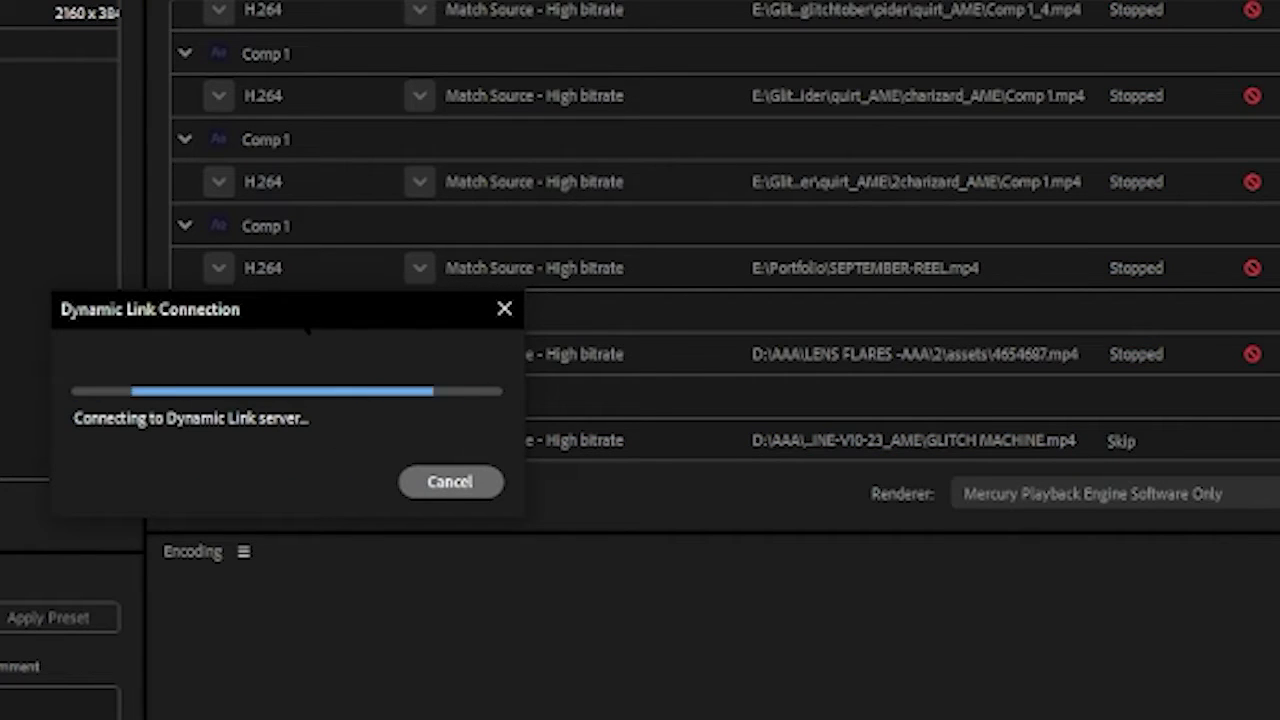
left_click_drag(310, 321, 94, 274)
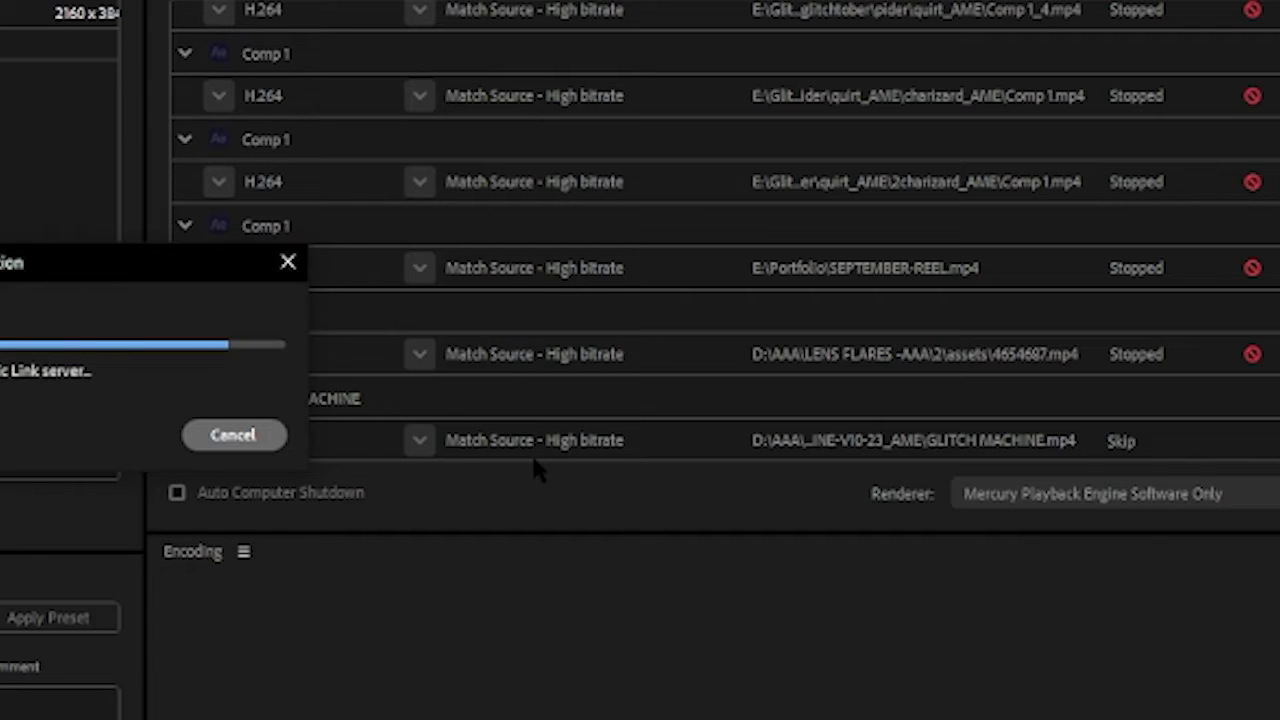
left_click_drag(114, 279, 257, 323)
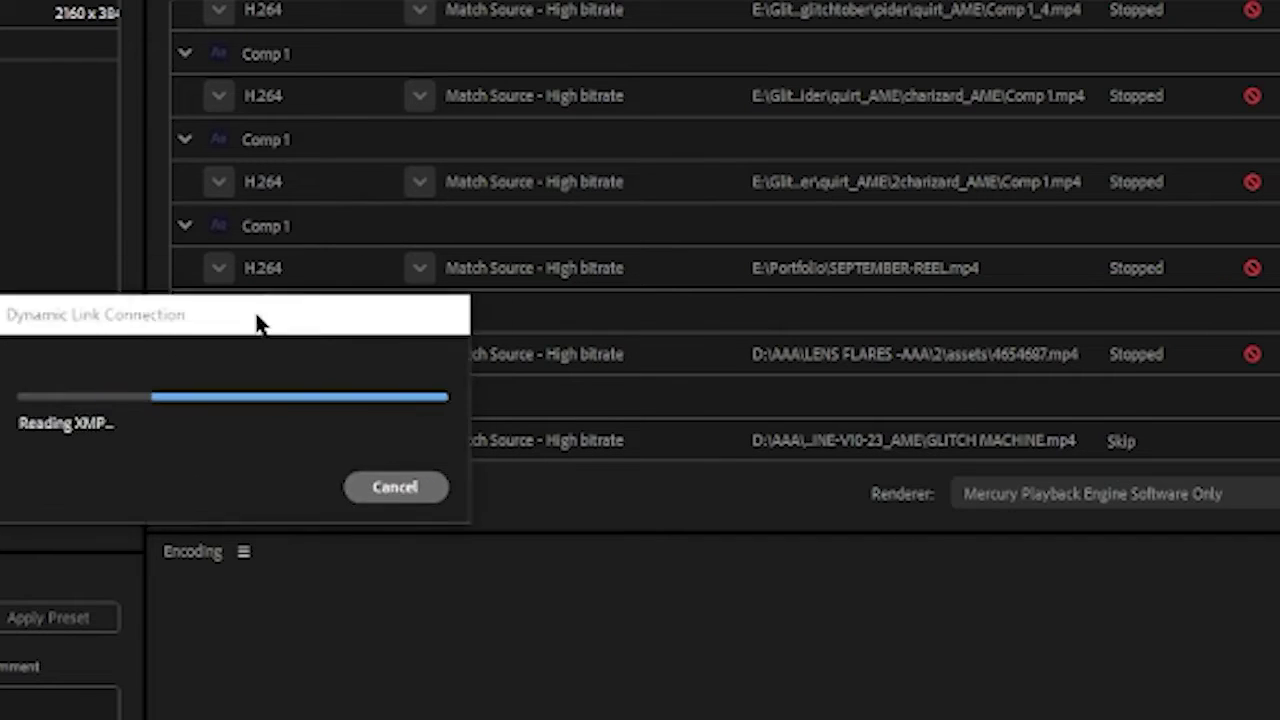
Step: Turn off Match Source and set the H.264 output size to 1080x1080 with linked dimensions
left_click(272, 441)
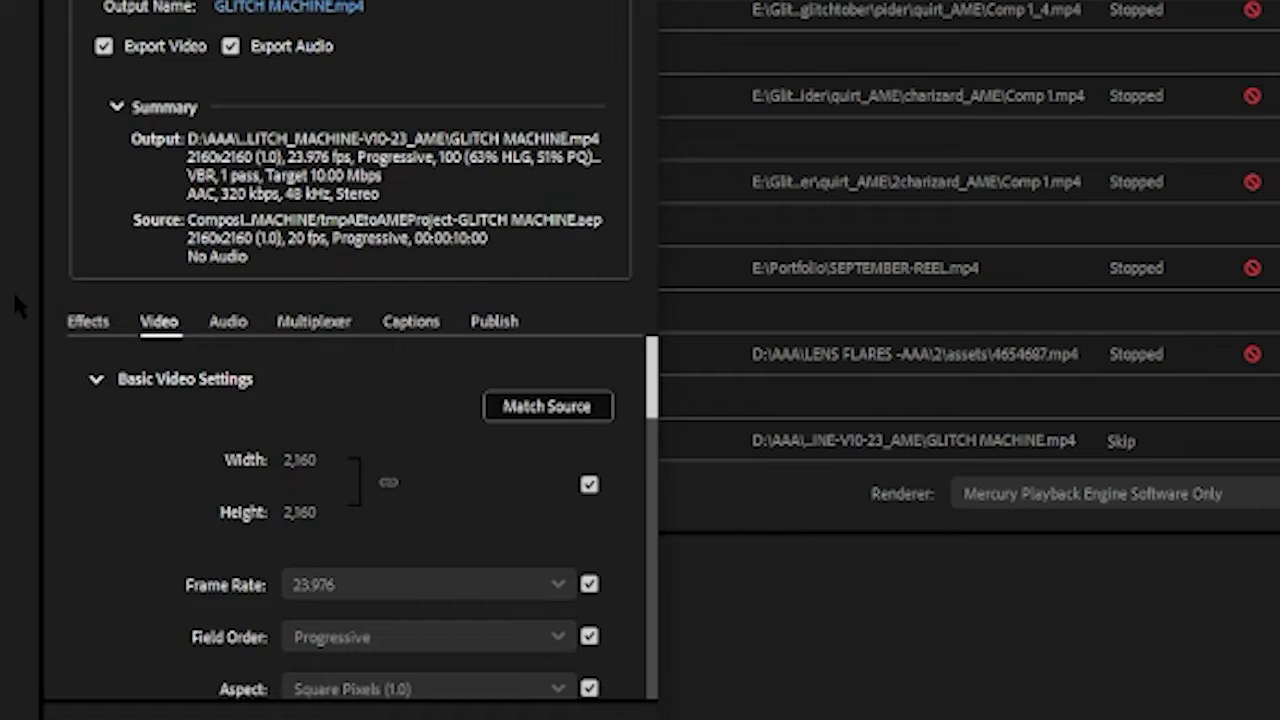
left_click(589, 486)
key("Tab")
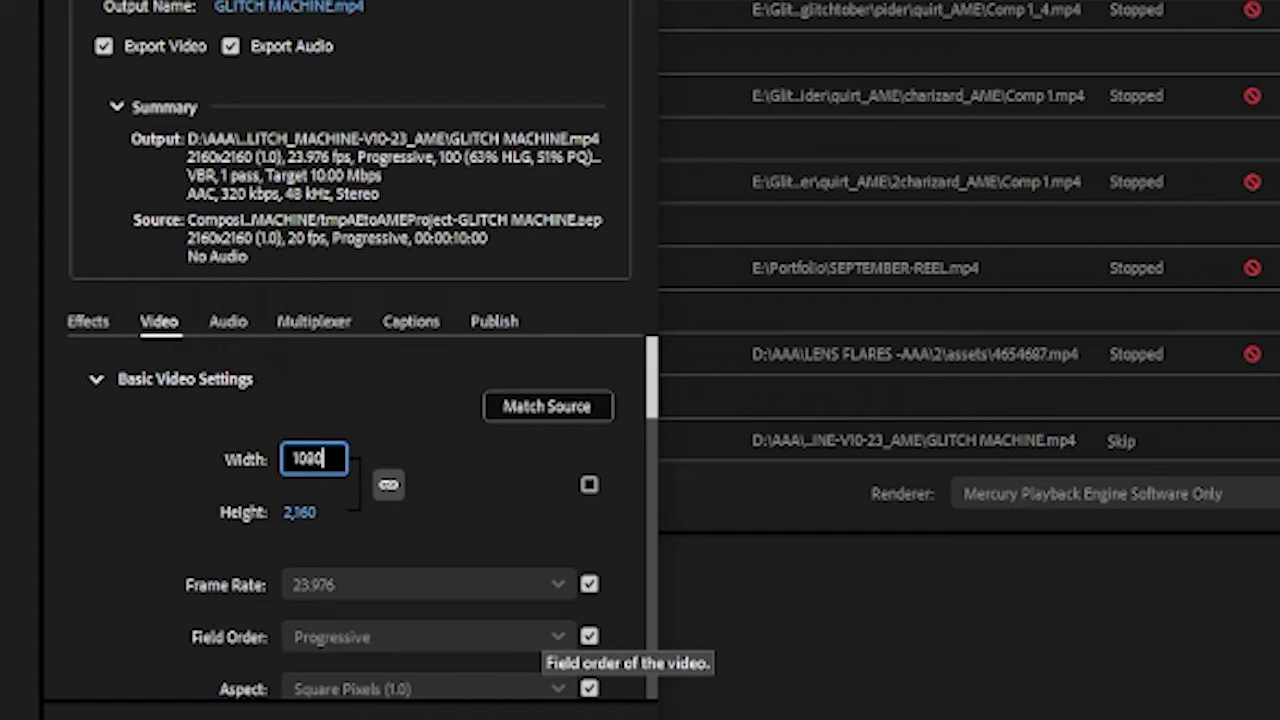
key("Tab")
key("Tab")
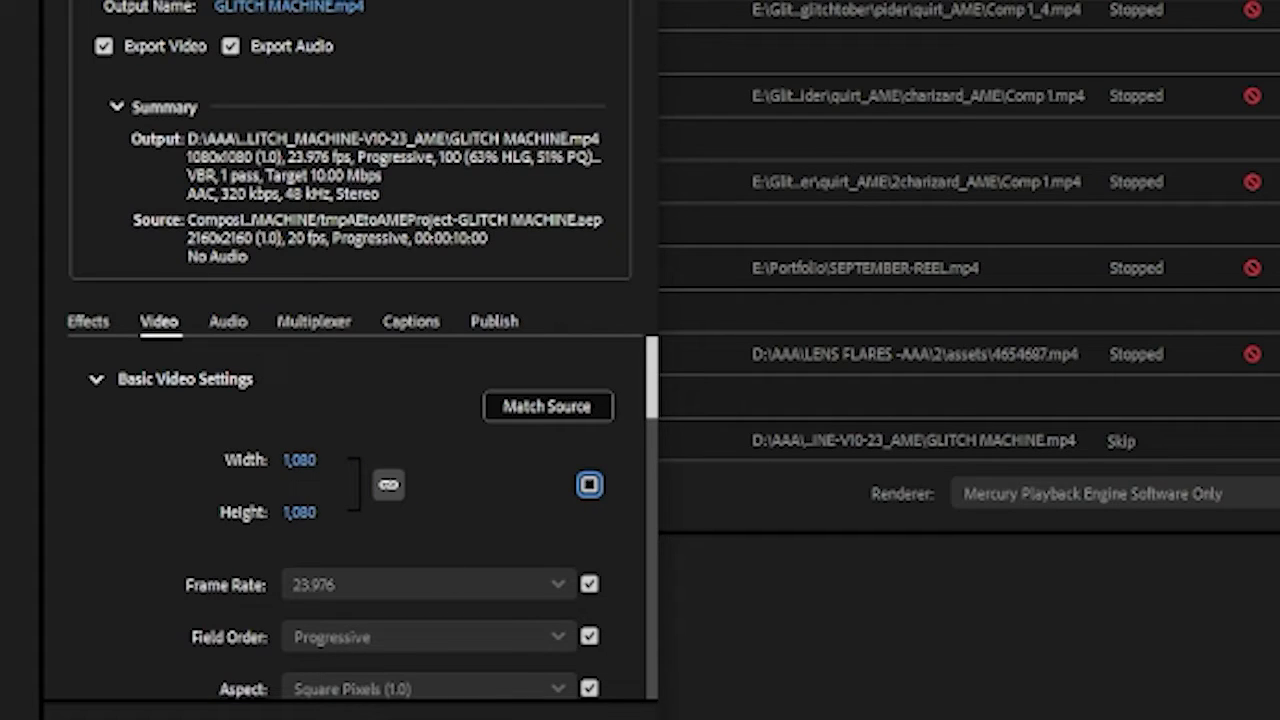
key("Return")
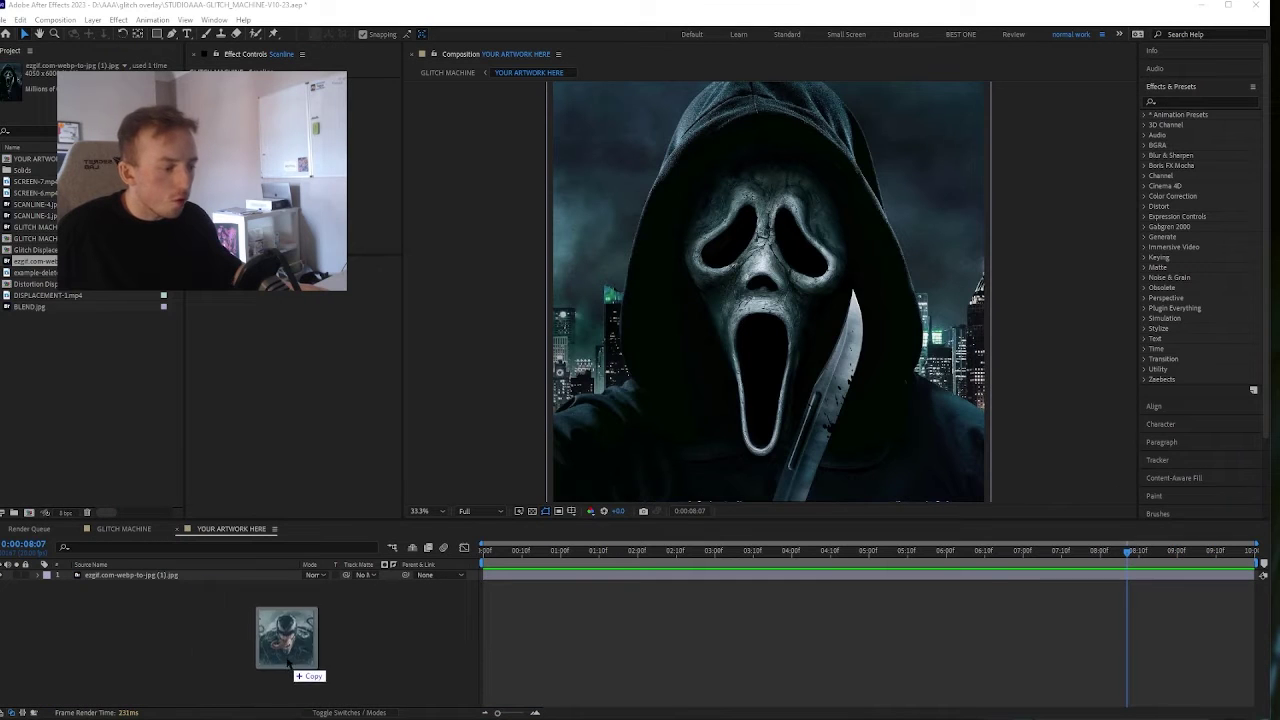
Step: Add the Venom image to YOUR ARTWORK HERE, scaled to 55% to fill the frame, and view GLITCH MACHINE
left_click_drag(289, 664, 286, 647)
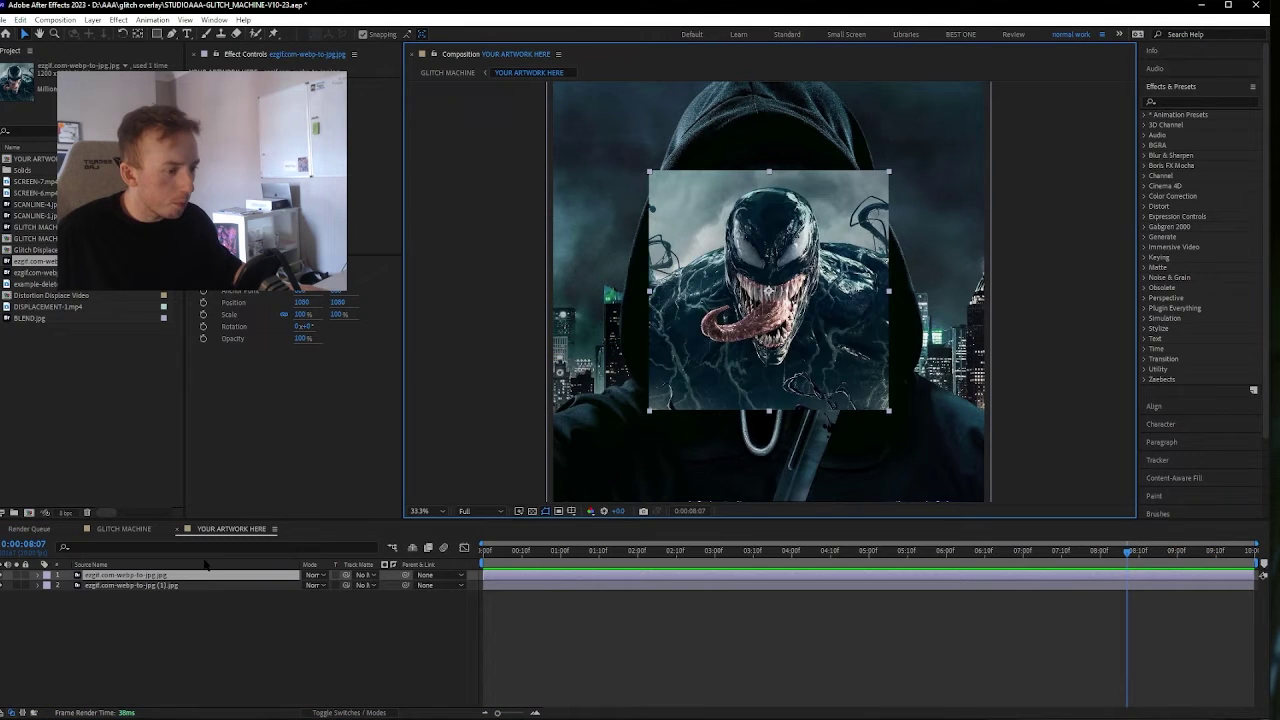
left_click_drag(302, 314, 361, 314)
left_click(121, 585)
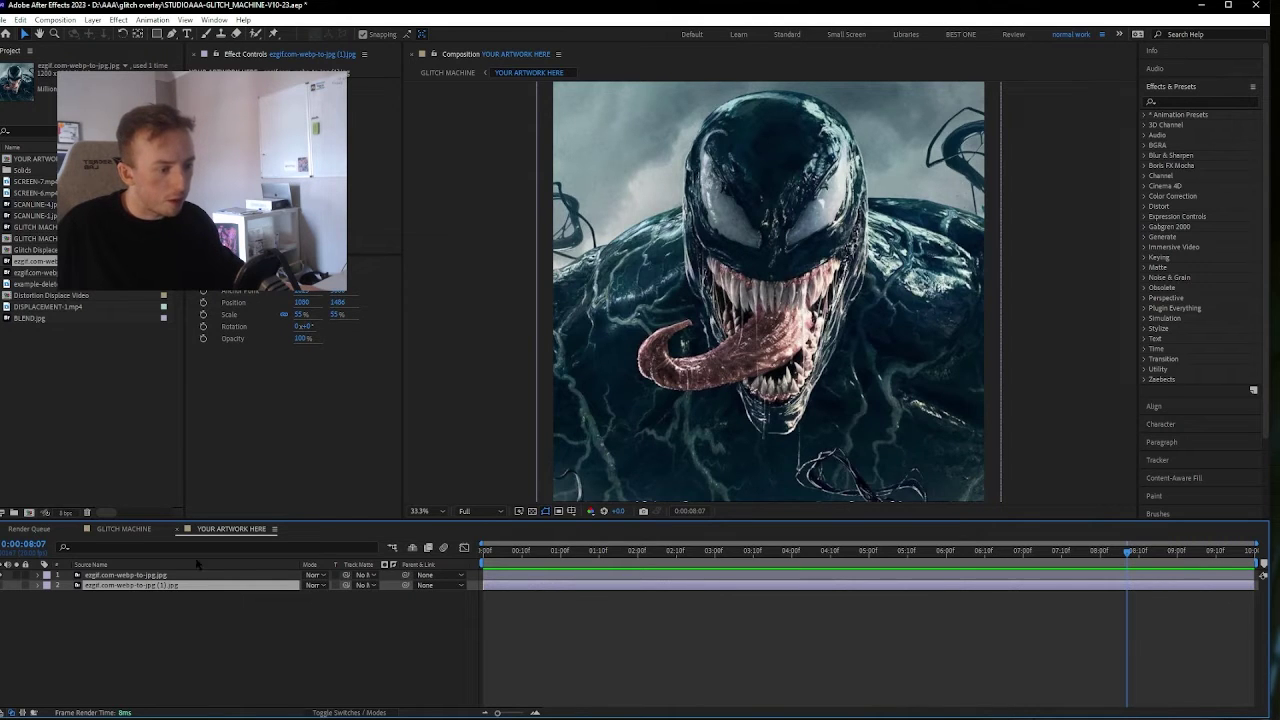
left_click(143, 533)
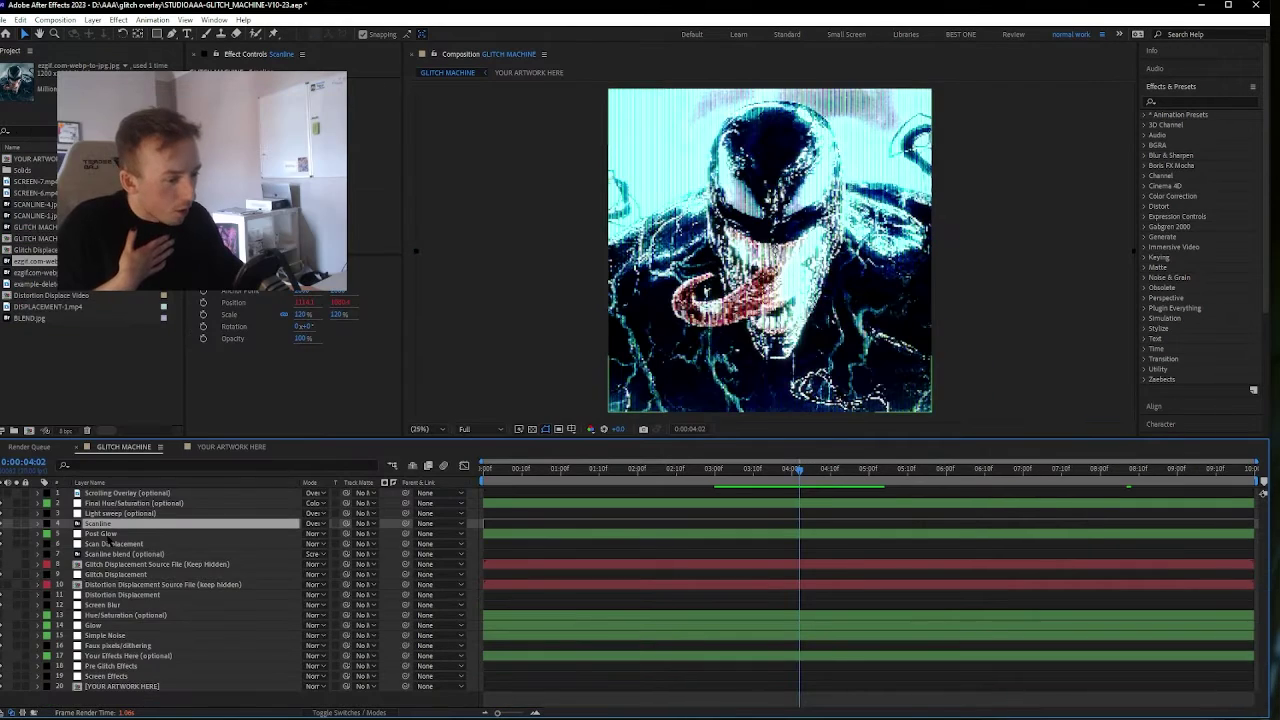
Step: Give the Post Glow layer pink and teal glow colours, stepping a frame to check the result
left_click(100, 533)
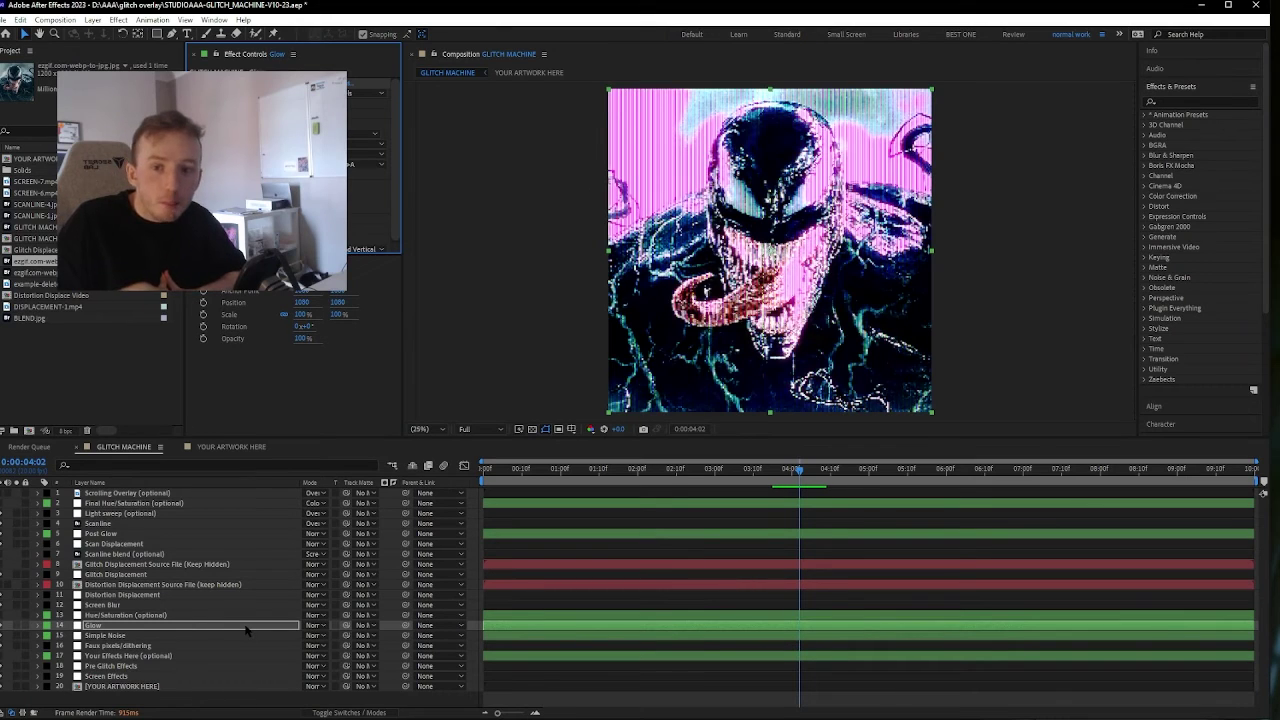
left_click(802, 469)
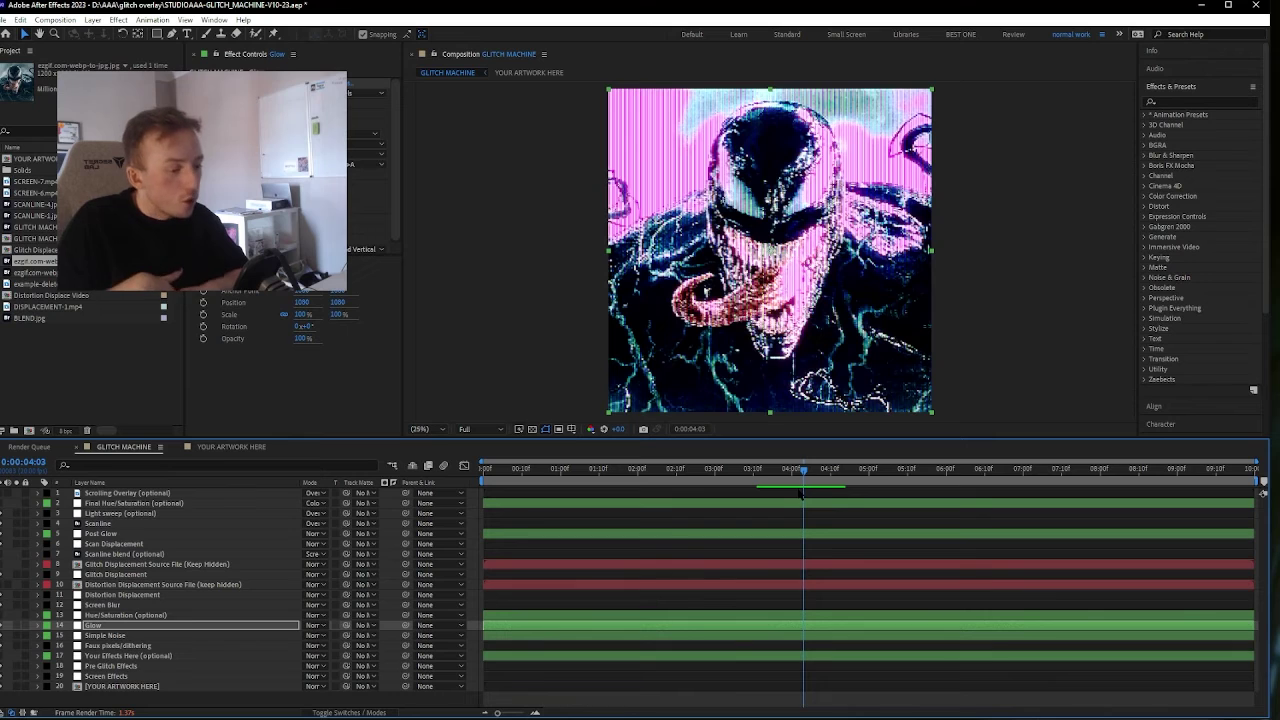